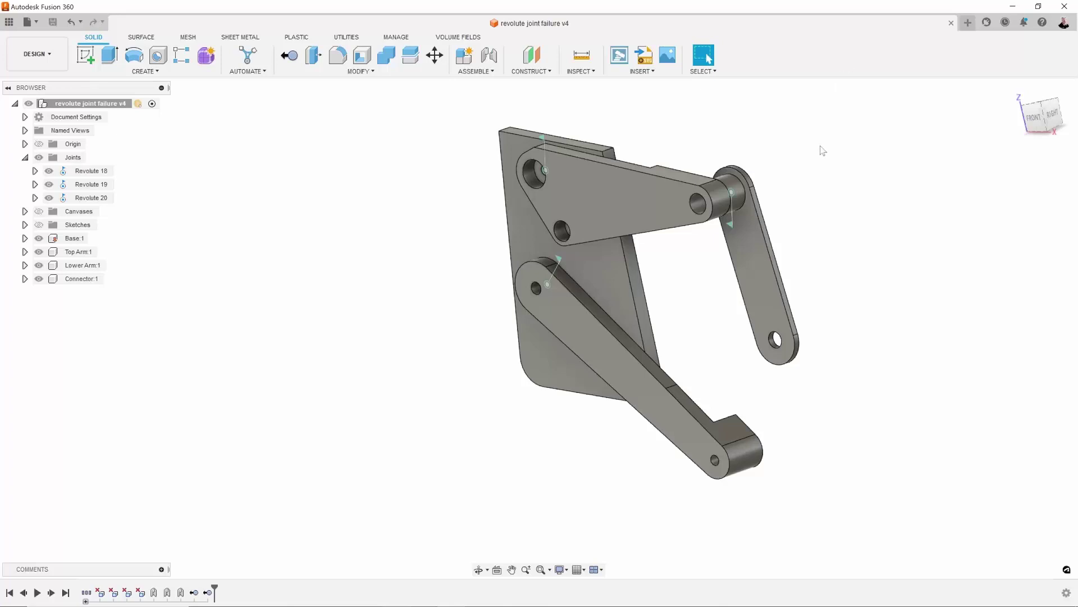
Step: Swing the connector and lower arm to test the linkage, then restore its original position
middle_click_drag(822, 151, 759, 303, "shift")
left_click_drag(758, 306, 783, 298)
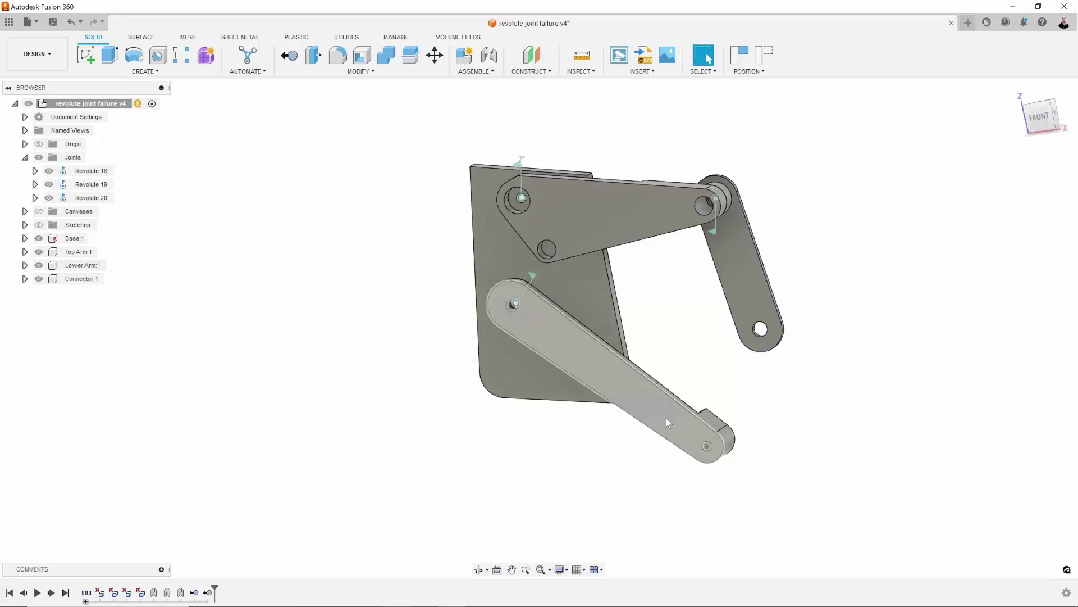
mouse_move(665, 417)
left_mouse_down()
mouse_move(715, 367)
mouse_move(717, 350)
mouse_move(698, 412)
left_mouse_up()
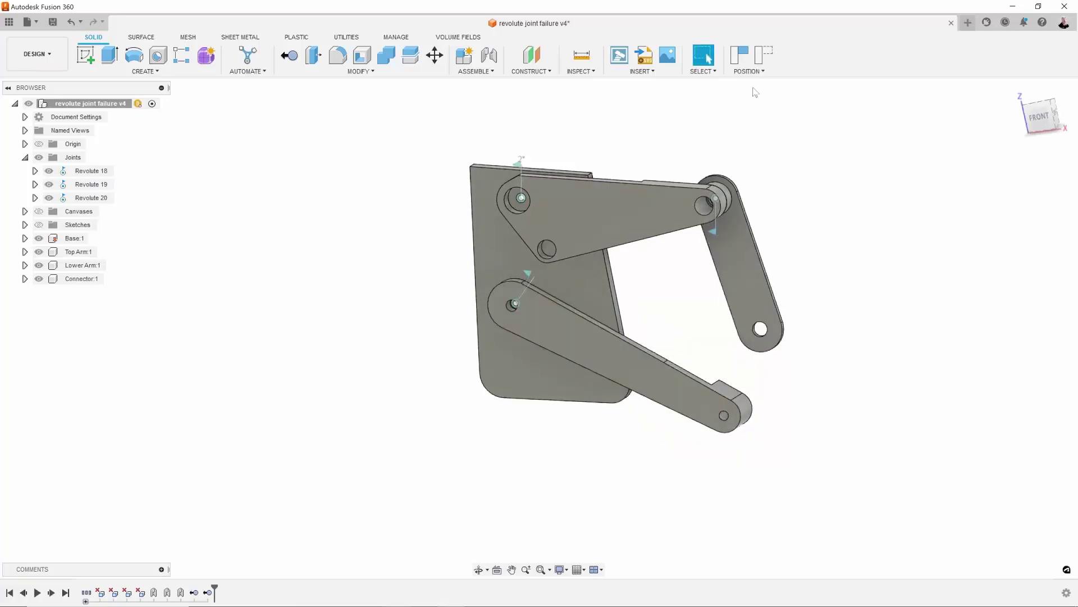
left_click(764, 56)
scroll(766, 193, "up", 4)
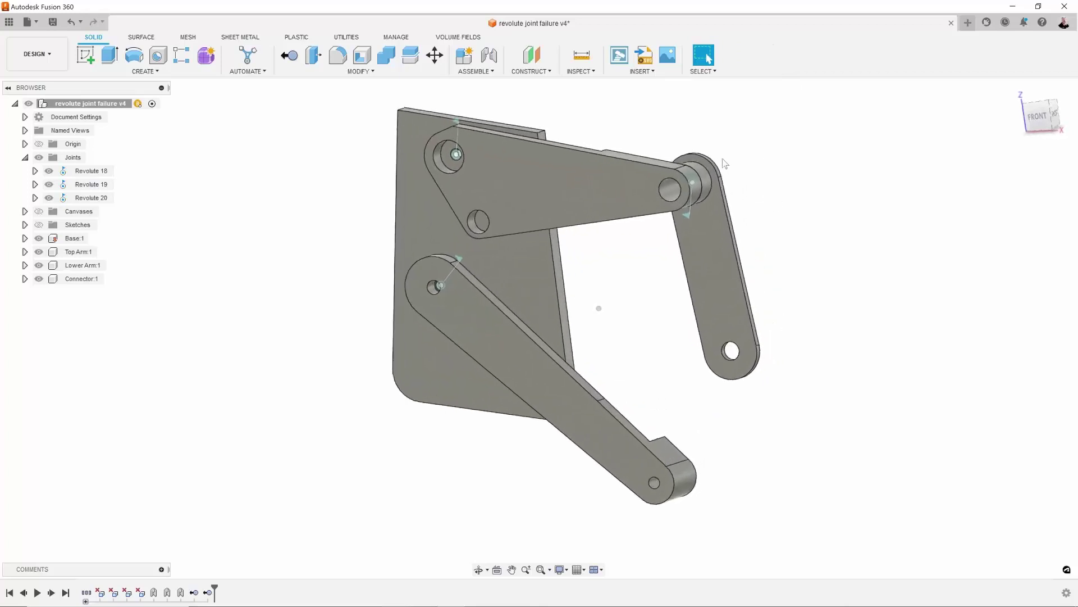
Step: Join the connector's end hole to the lower arm's end hole, accepting the conflict warning
left_click(489, 56)
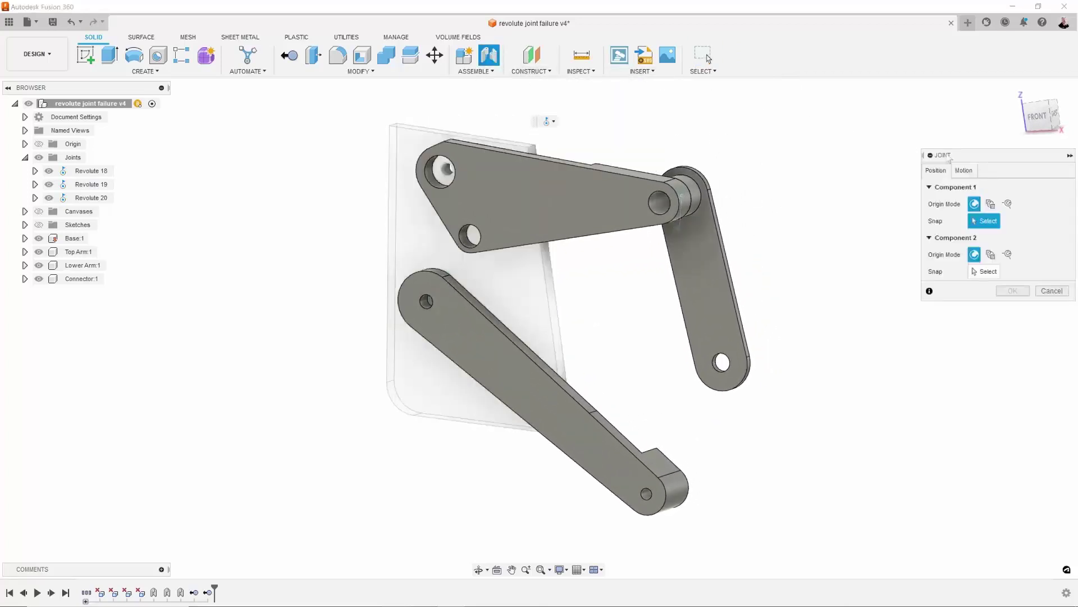
left_click(975, 172)
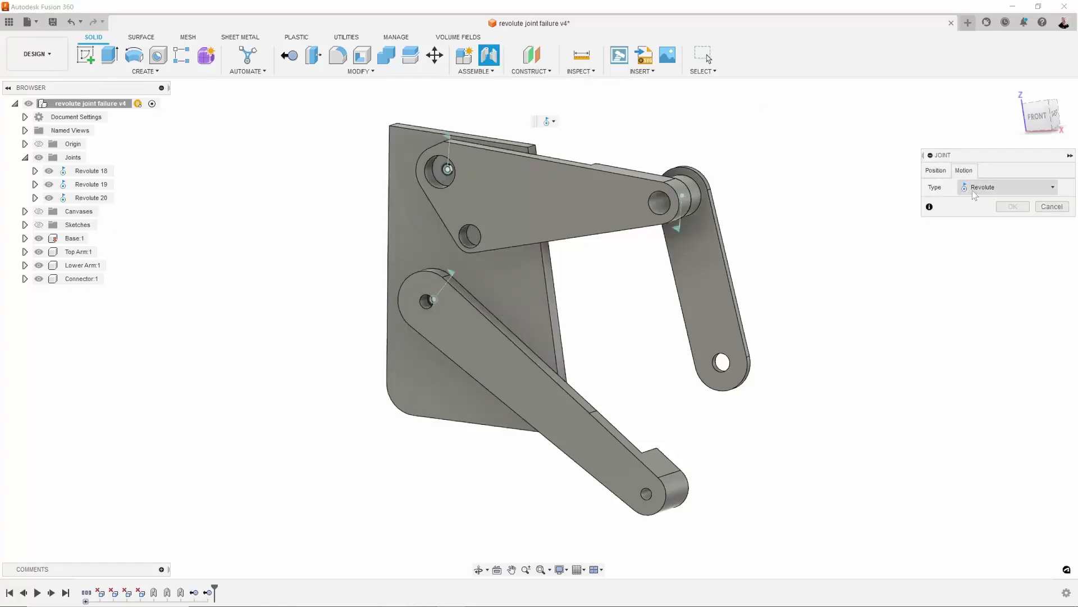
left_click(936, 171)
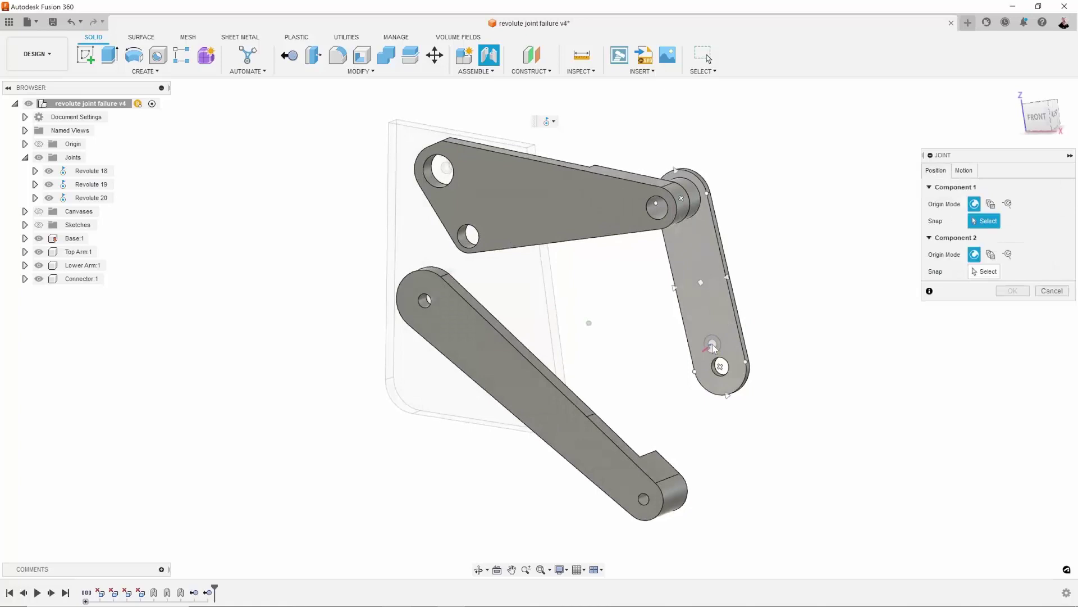
mouse_move(760, 309)
middle_mouse_down("shift")
mouse_move(714, 359)
mouse_move(603, 409)
mouse_move(603, 464)
middle_mouse_up("shift")
left_click(713, 362)
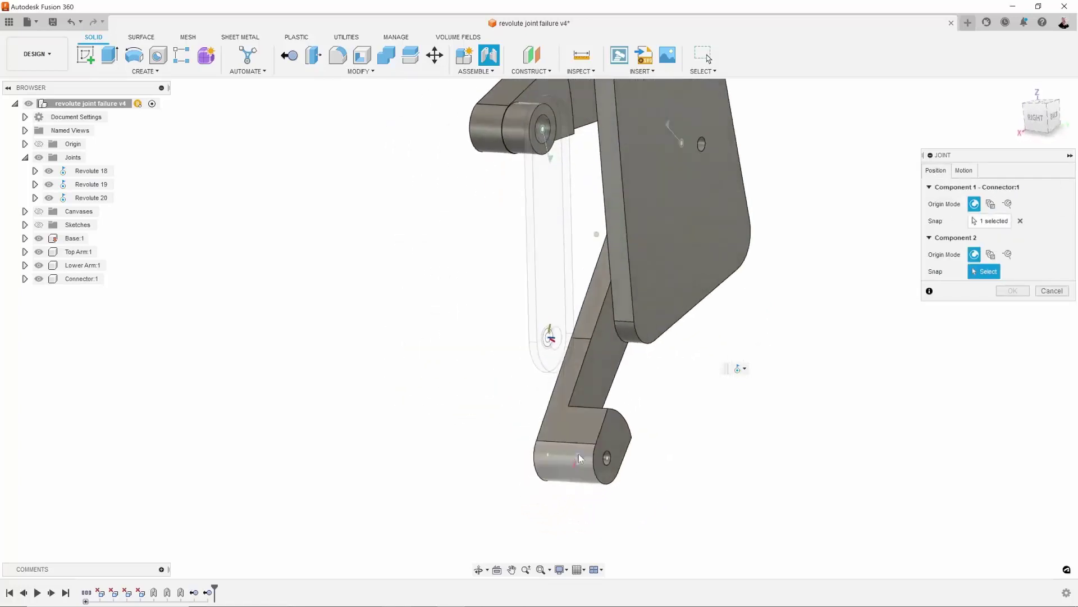
left_click(602, 460)
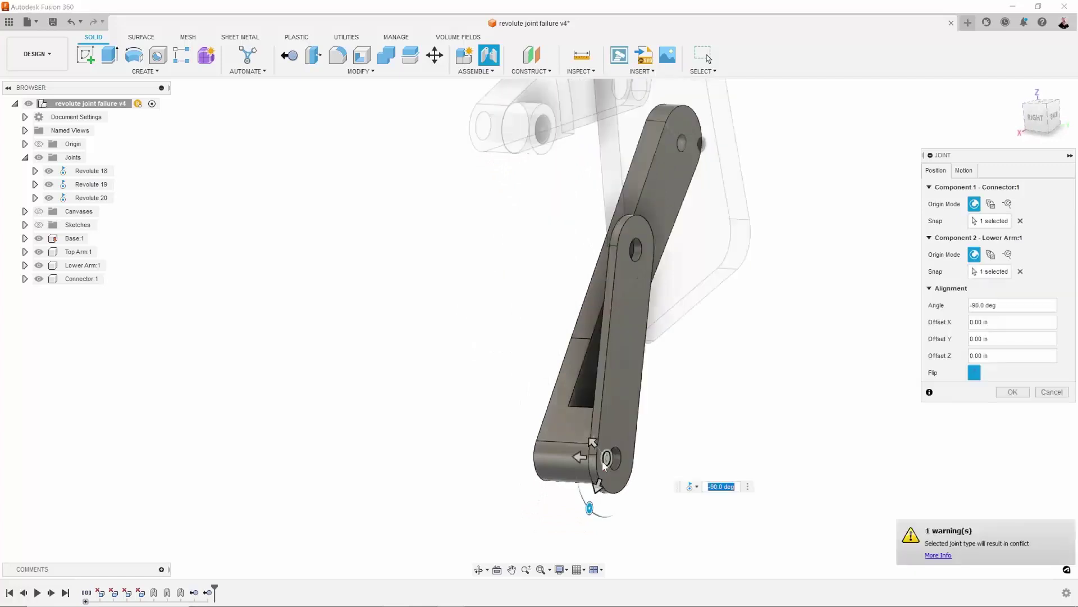
mouse_move(640, 444)
middle_mouse_down("shift")
mouse_move(734, 354)
mouse_move(777, 359)
mouse_move(889, 440)
middle_mouse_up("shift")
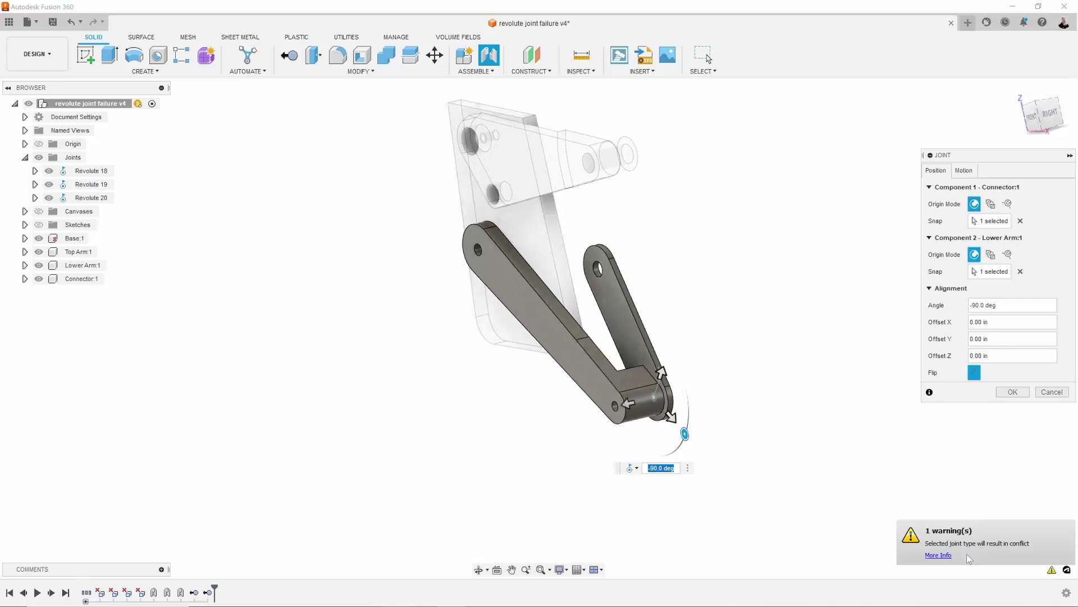
left_click(1013, 393)
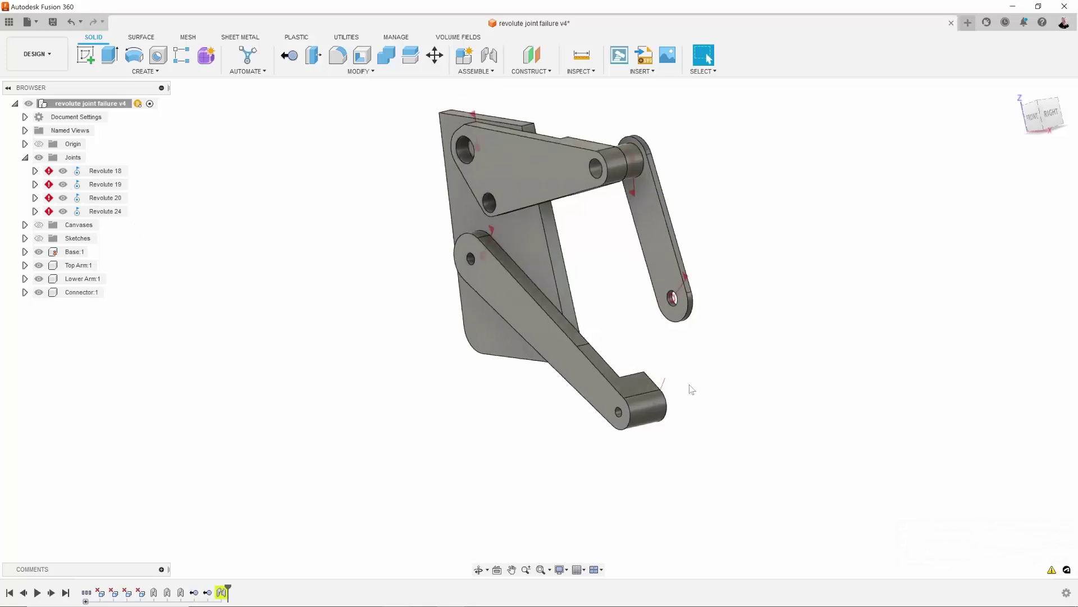
scroll(719, 364, "up", 2)
scroll(741, 362, "up", 1)
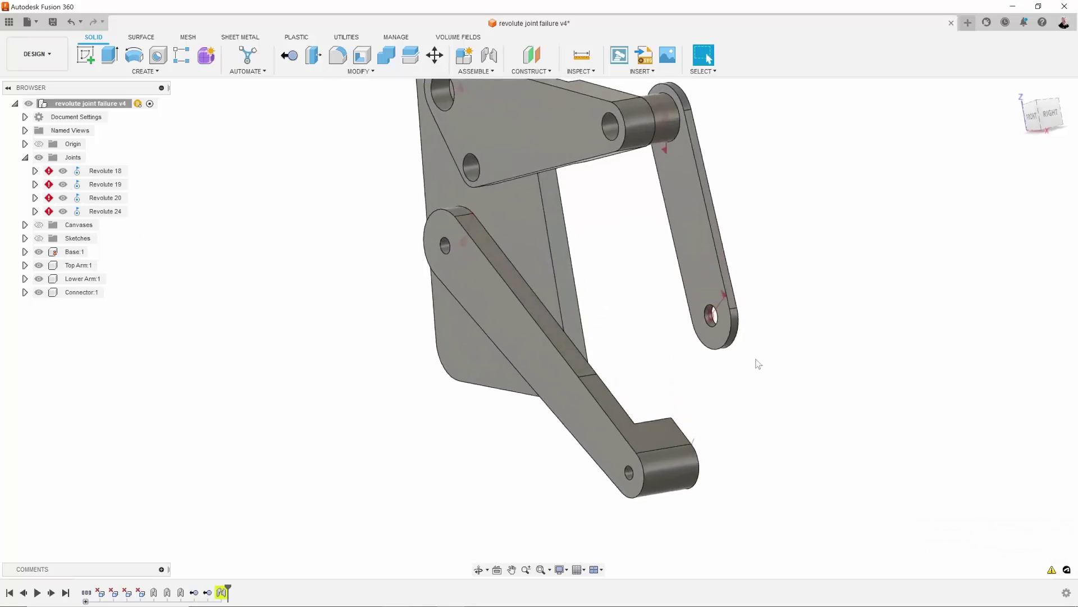
left_click(710, 317)
mouse_move(710, 318)
middle_mouse_down("shift")
mouse_move(717, 306)
mouse_move(705, 409)
mouse_move(602, 470)
mouse_move(552, 471)
middle_mouse_up("shift")
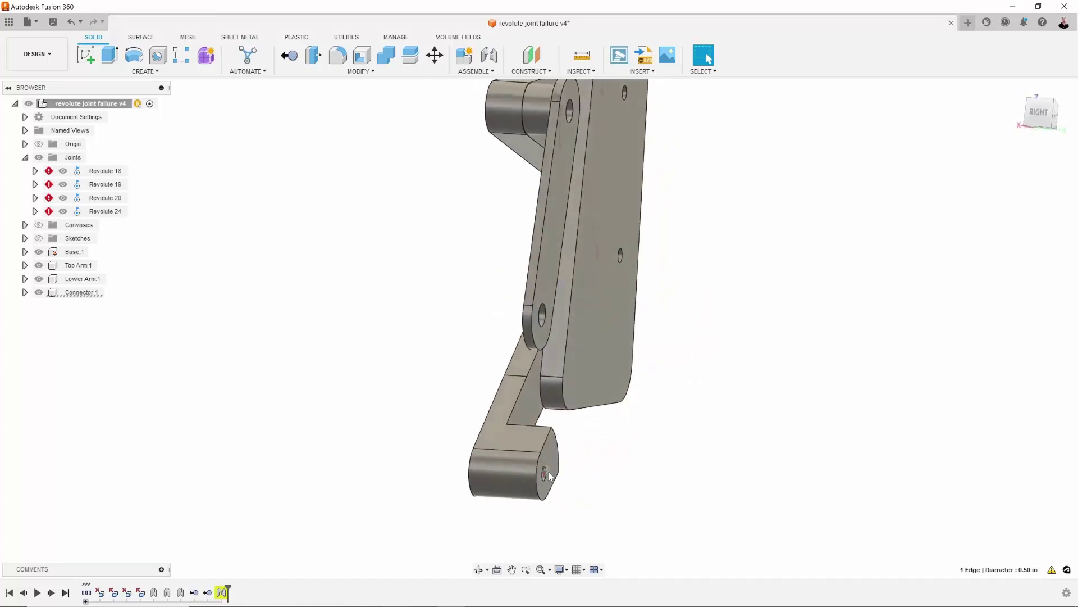
left_click(545, 482)
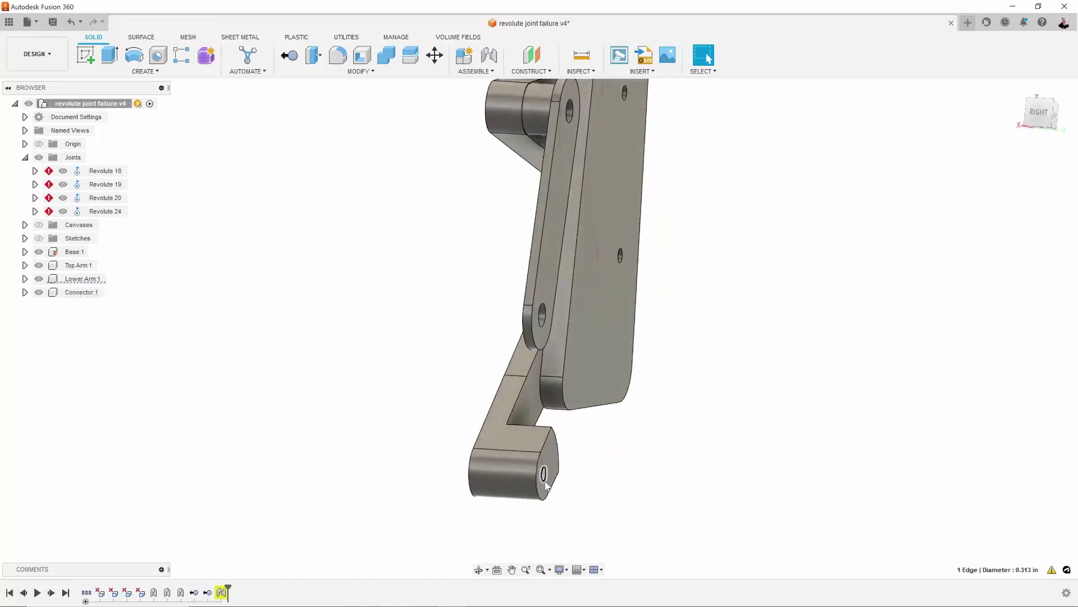
mouse_move(546, 484)
middle_mouse_down("shift")
mouse_move(570, 440)
mouse_move(545, 471)
mouse_move(525, 264)
mouse_move(556, 394)
mouse_move(711, 427)
mouse_move(726, 395)
mouse_move(698, 257)
middle_mouse_up("shift")
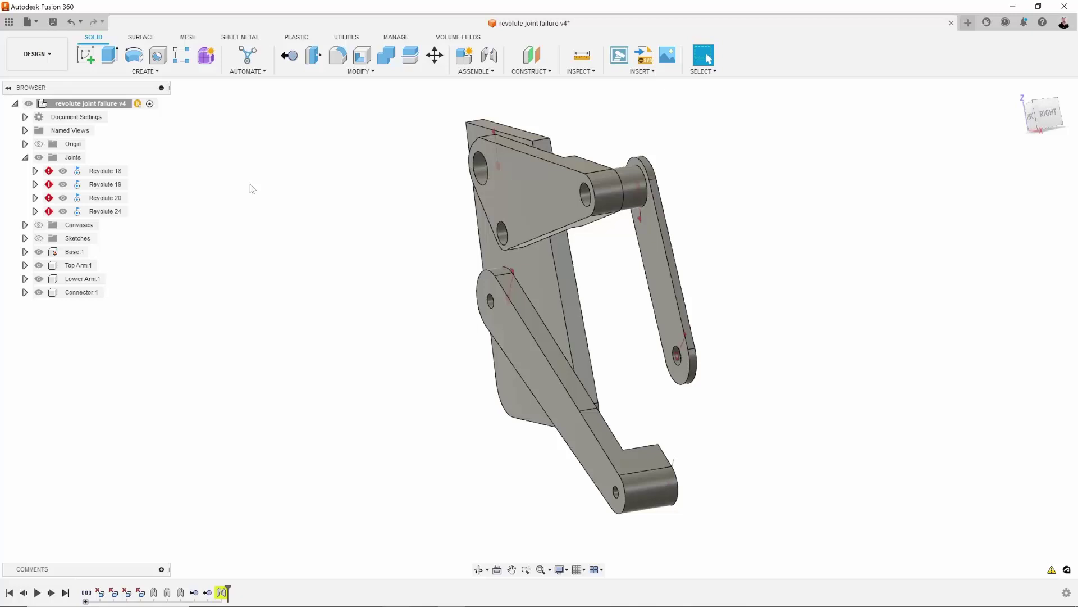
Step: Undo the conflicting revolute joint and start a new joint of type Cylindrical
left_click(71, 21)
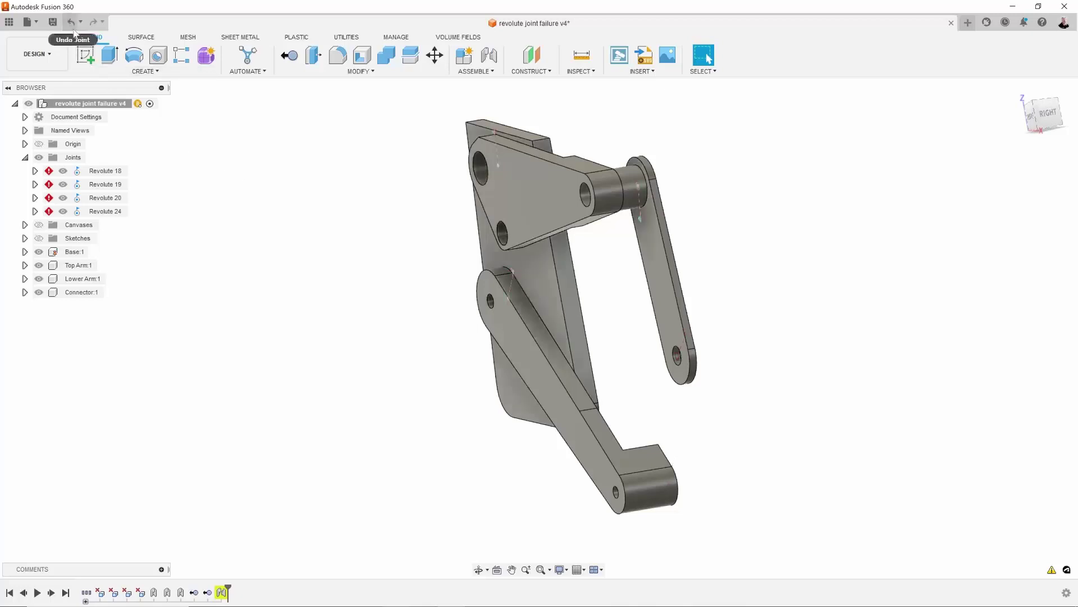
left_click(489, 54)
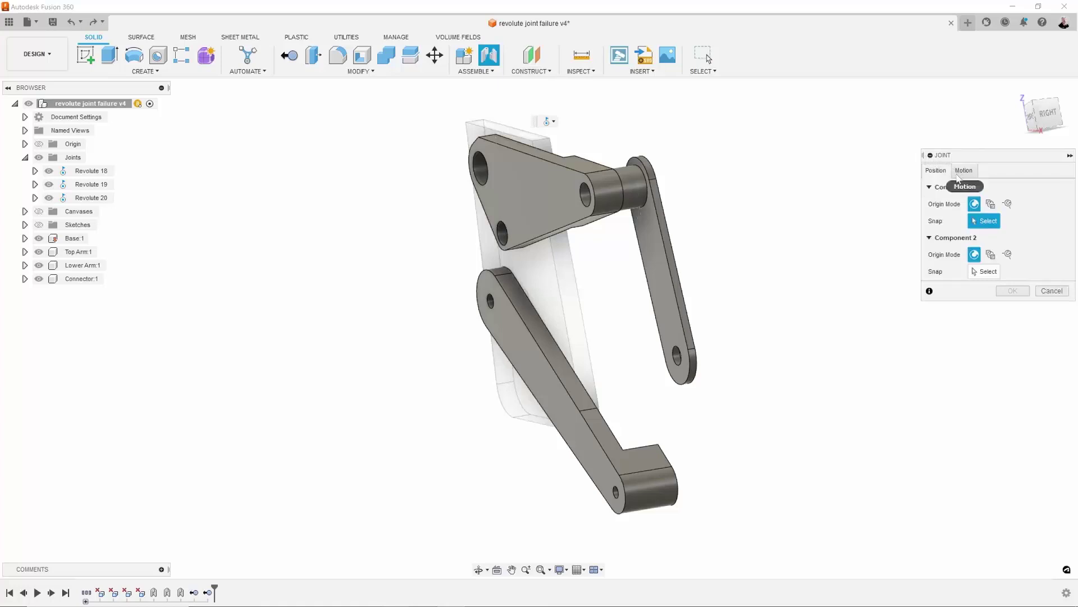
left_click(963, 170)
left_click(976, 191)
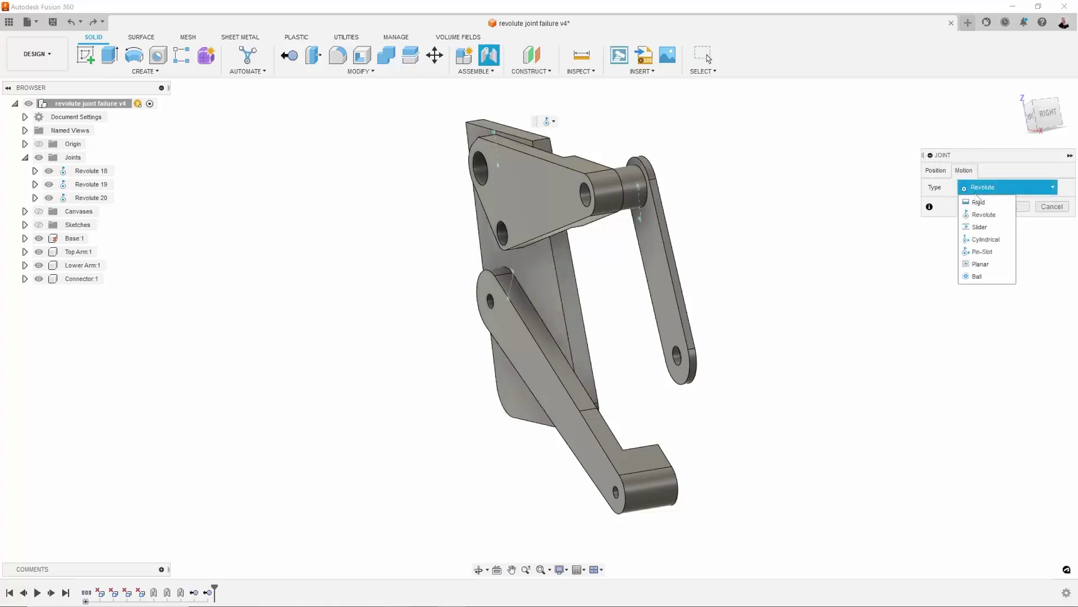
left_click(998, 244)
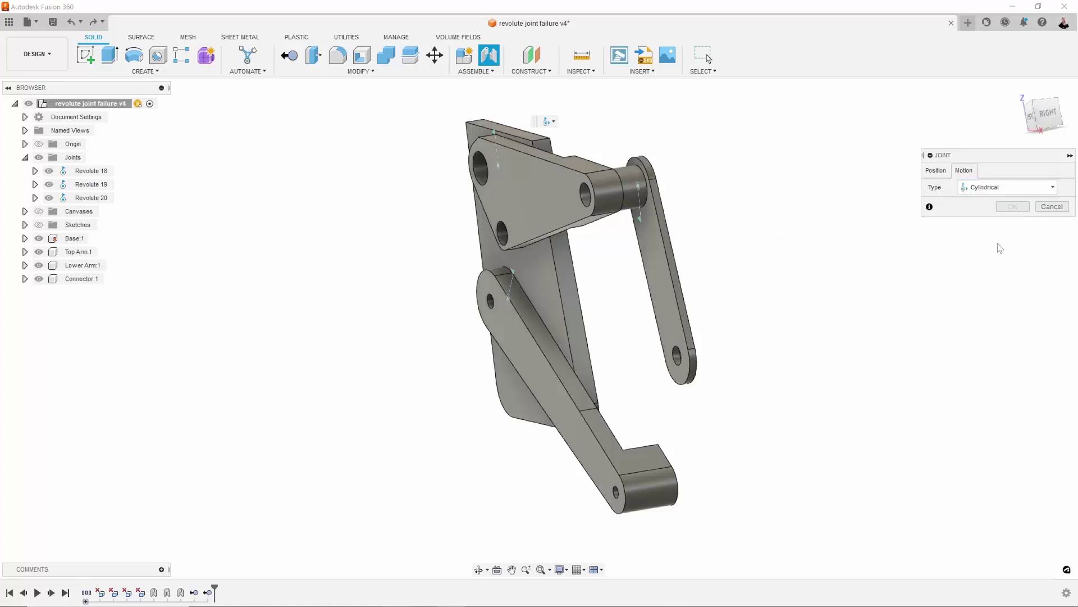
Step: Pin the connector's end hole to the lower arm's end hole at -90 deg angle
left_click(935, 170)
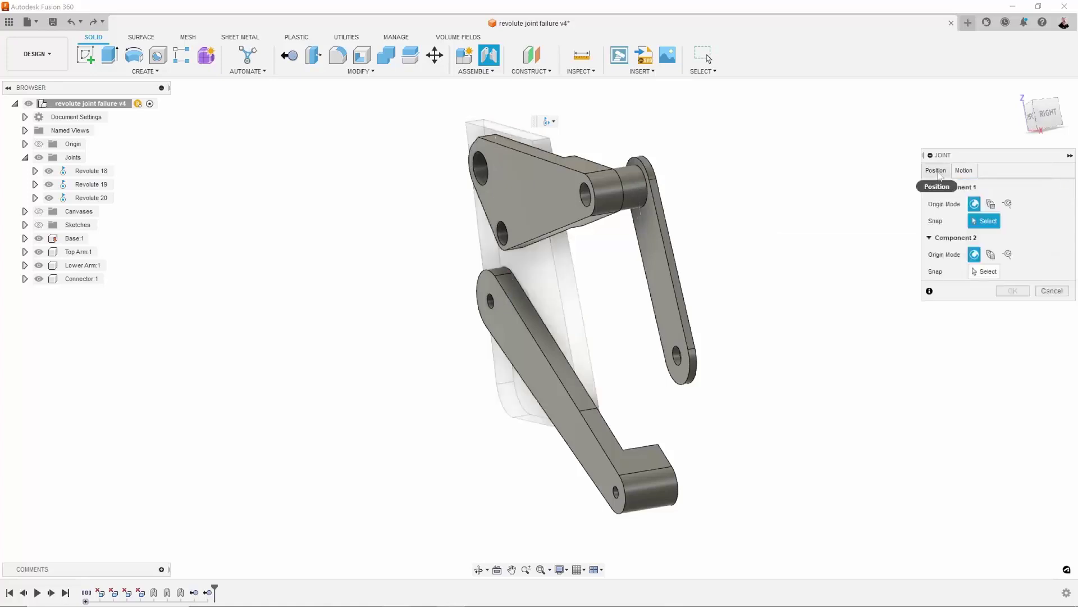
scroll(544, 405, "up", 3)
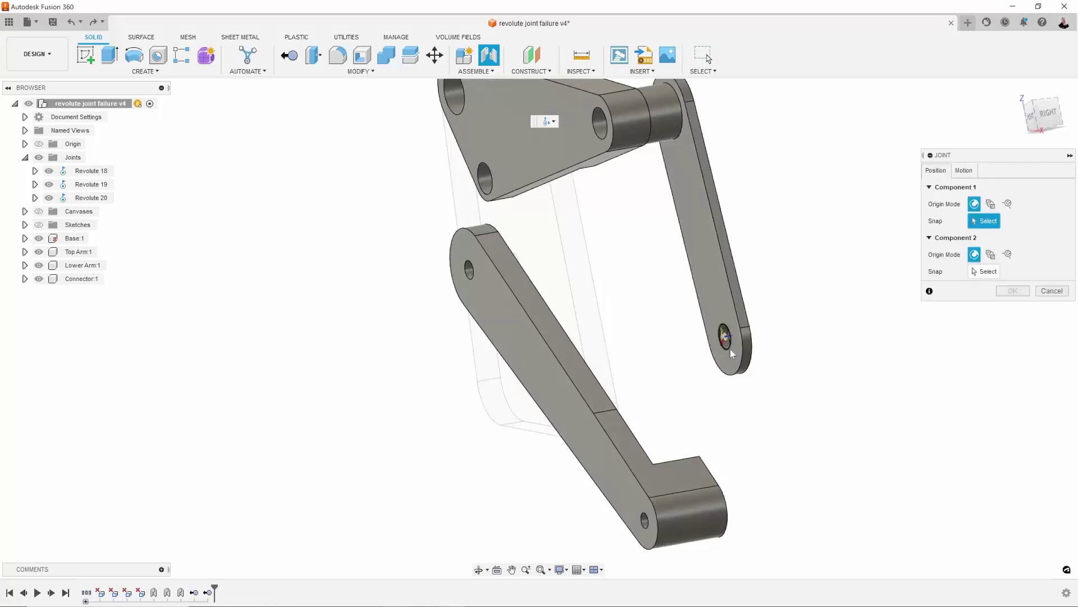
left_click(731, 350)
middle_click_drag(731, 350, 534, 449, "shift")
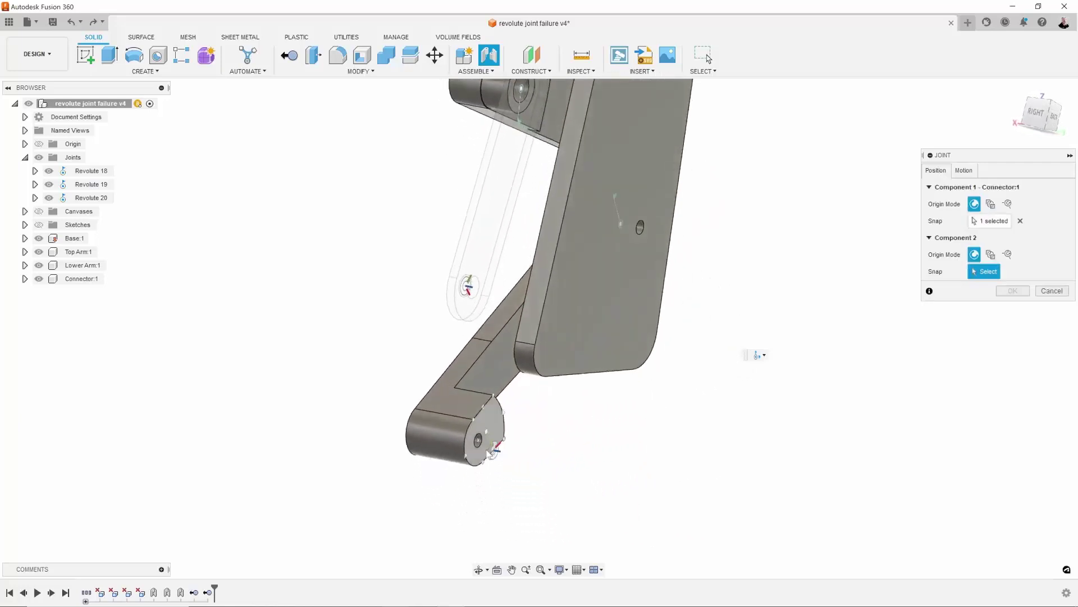
left_click(481, 449)
mouse_move(482, 454)
middle_mouse_down("shift")
mouse_move(577, 340)
mouse_move(698, 479)
middle_mouse_up("shift")
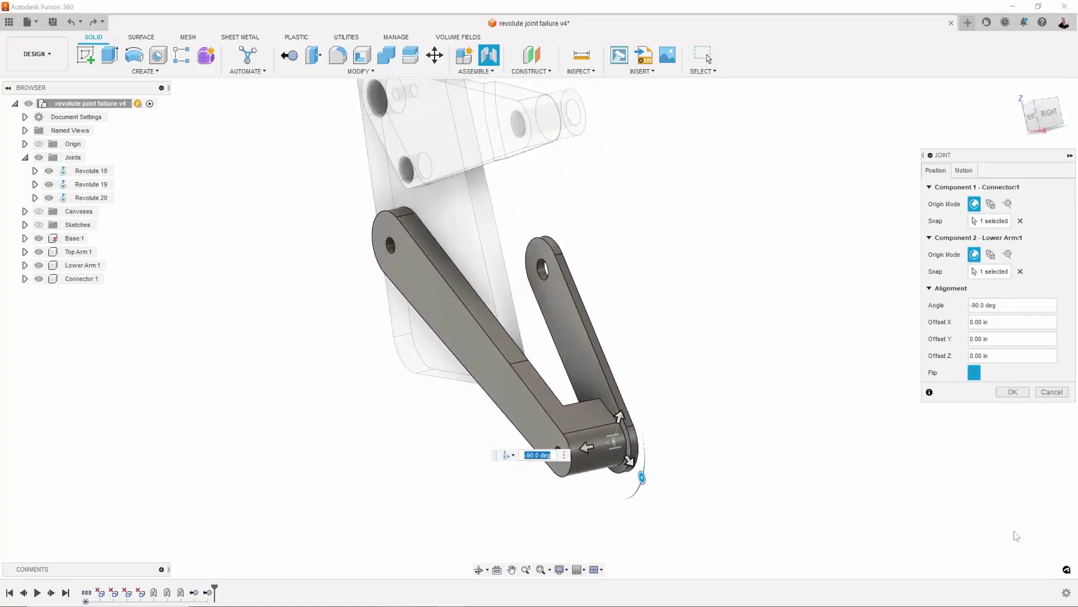
left_click(1011, 392)
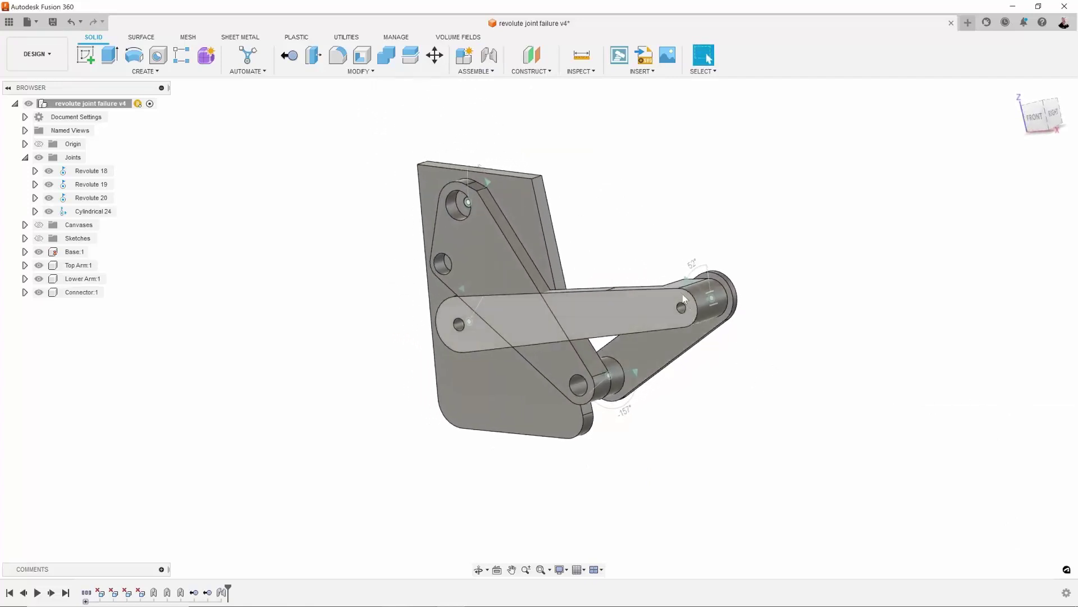
Step: Drag the long and lower arms through their motion, then capture the new linkage position
mouse_move(696, 306)
left_mouse_down()
mouse_move(643, 446)
mouse_move(575, 424)
mouse_move(624, 332)
mouse_move(651, 312)
left_mouse_up()
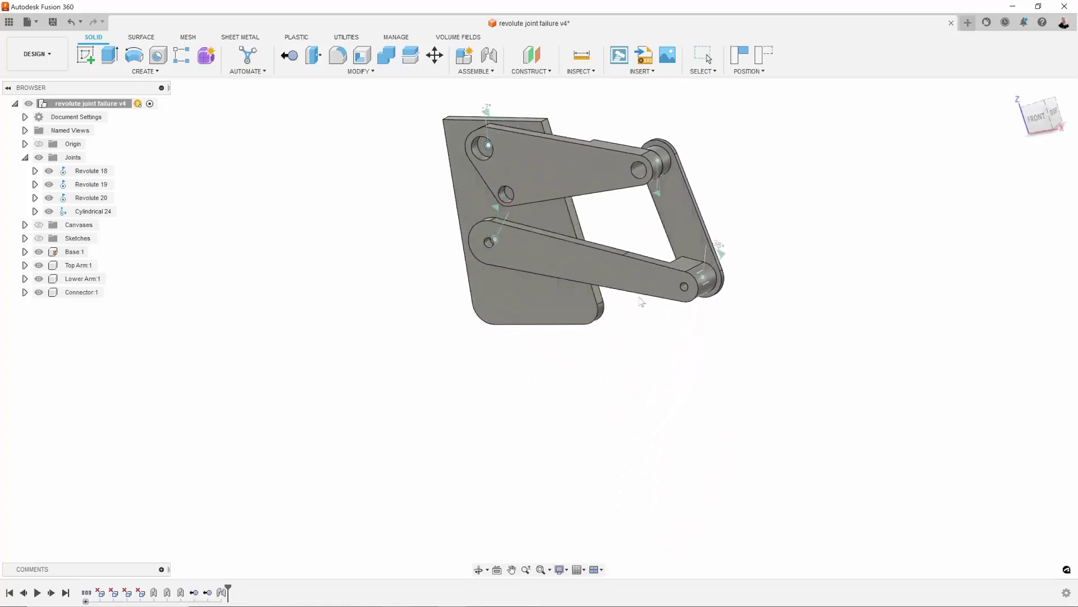
scroll(652, 313, "up", 3)
middle_click_drag(651, 312, 699, 417, "shift")
mouse_move(683, 376)
left_mouse_down()
mouse_move(688, 333)
mouse_move(663, 361)
mouse_move(658, 337)
mouse_move(648, 373)
mouse_move(662, 334)
left_mouse_up()
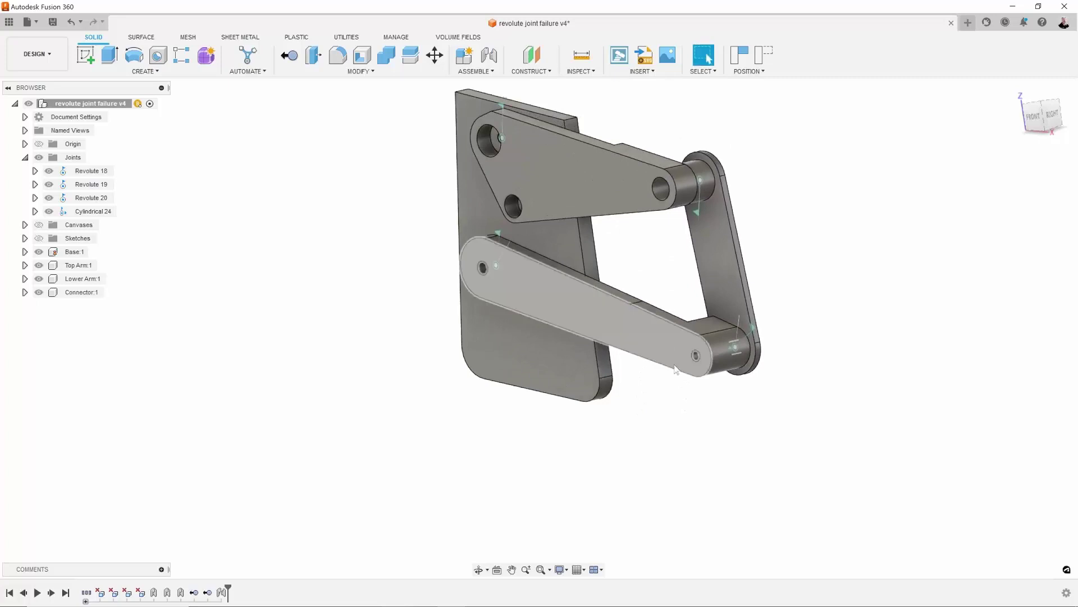
middle_click_drag(618, 281, 806, 270, "shift")
left_click(739, 63)
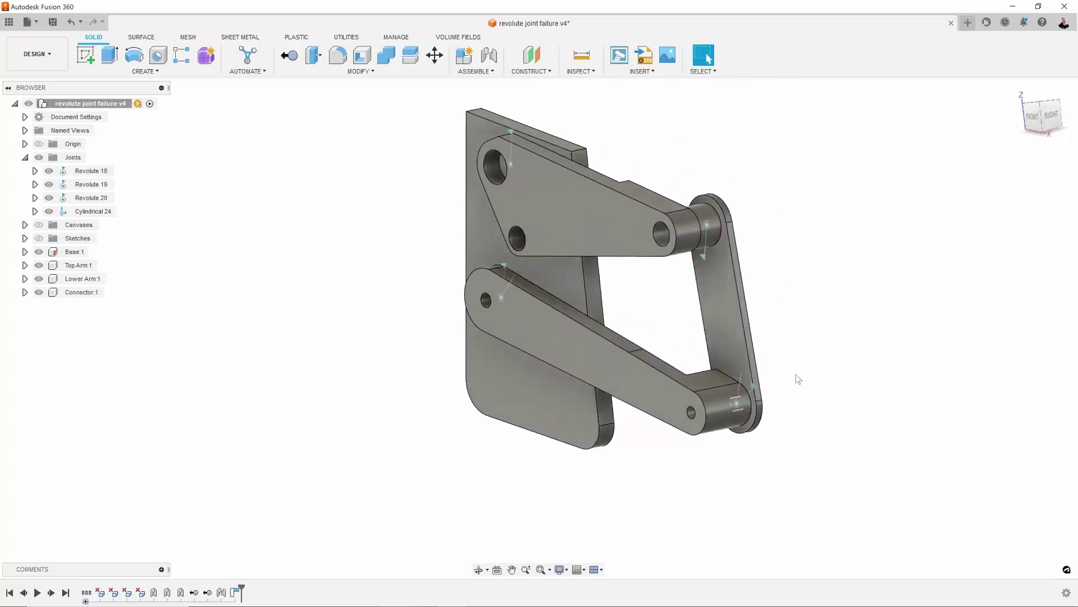
middle_click_drag(796, 374, 792, 337, "shift")
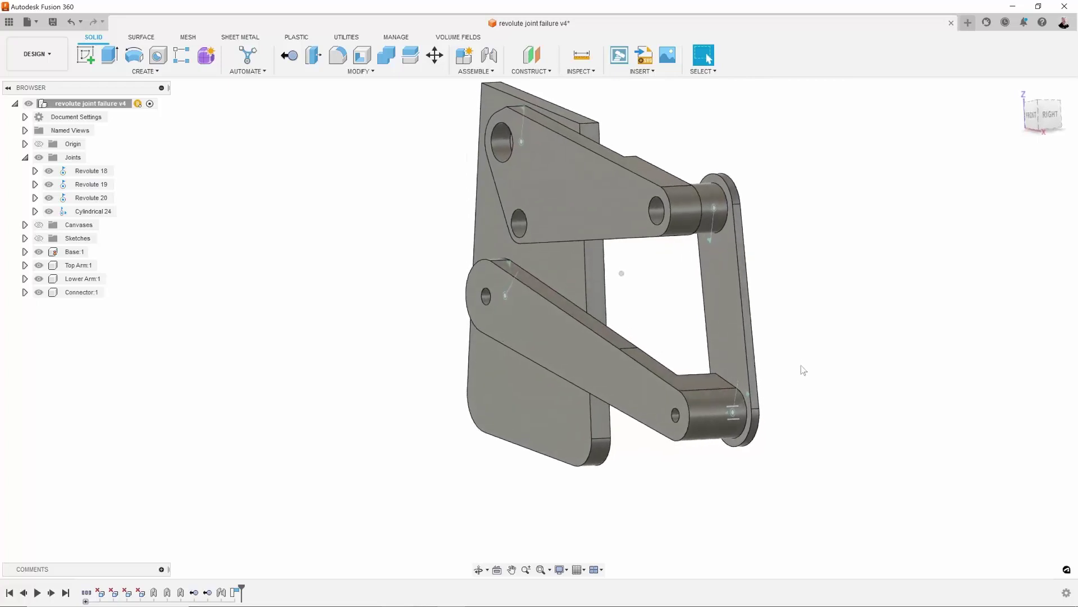
Step: Create a section analysis on the connector face, offset -0.99 in into the arms
left_click(582, 71)
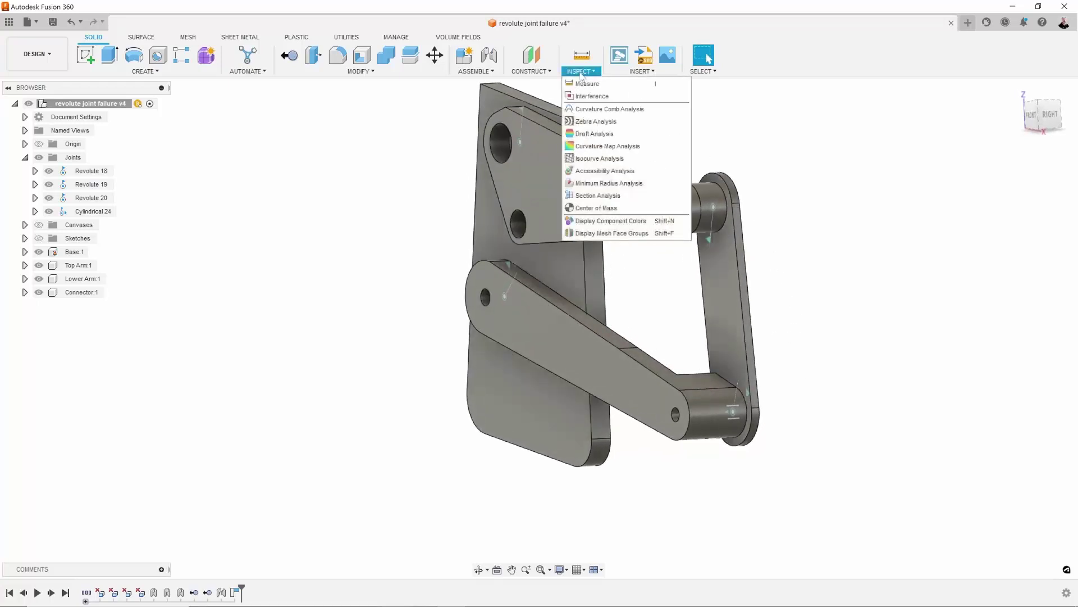
left_click(593, 195)
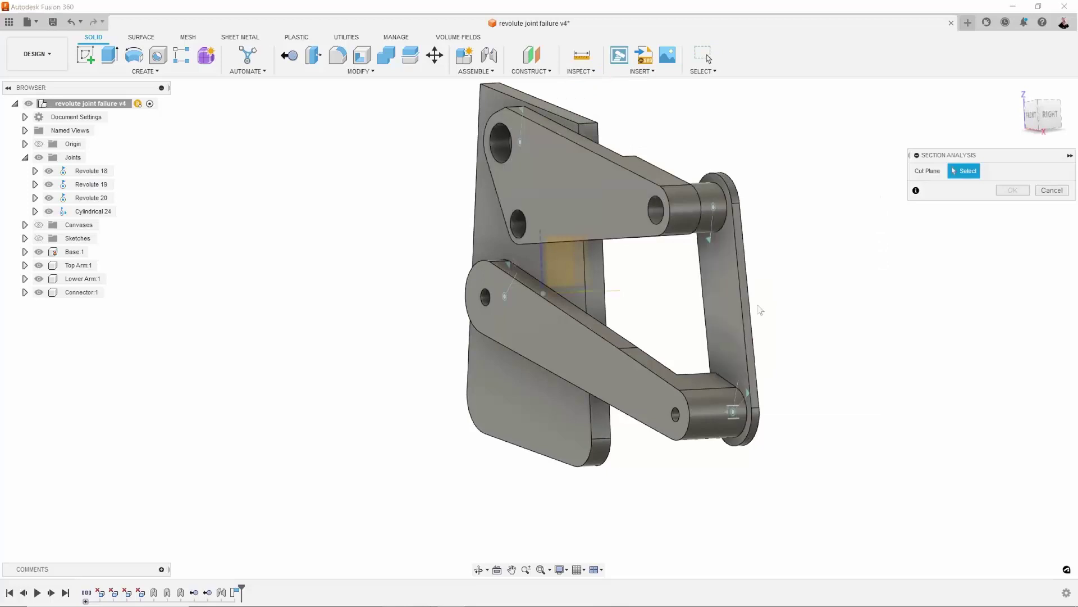
left_click(748, 386)
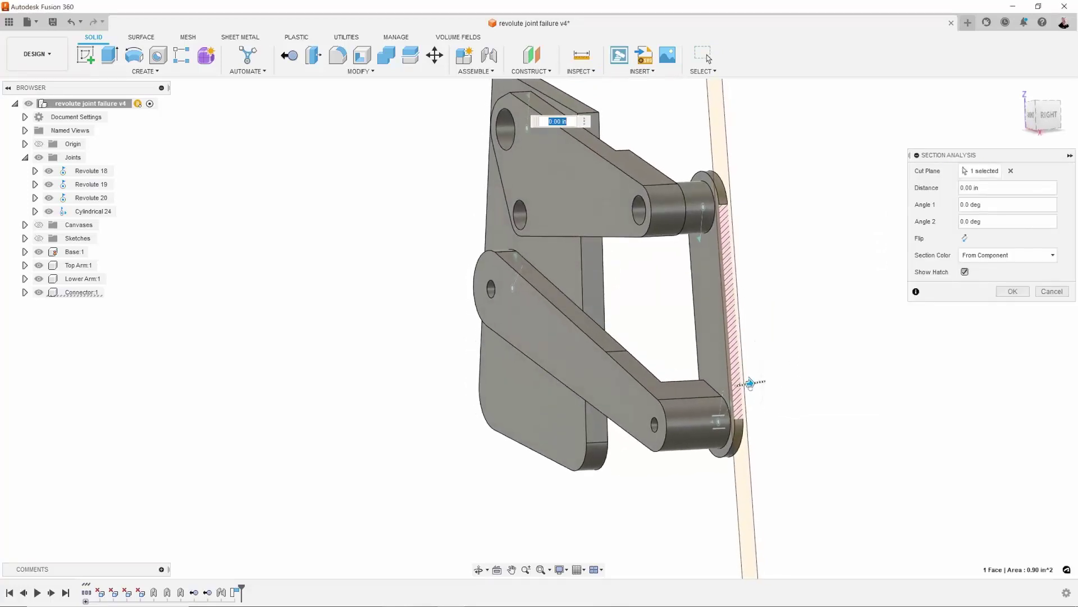
left_click_drag(750, 384, 728, 386)
Step: Zoom in to inspect the pin fits in the cut, zoom back out, and keep the section
scroll(729, 386, "up", 2)
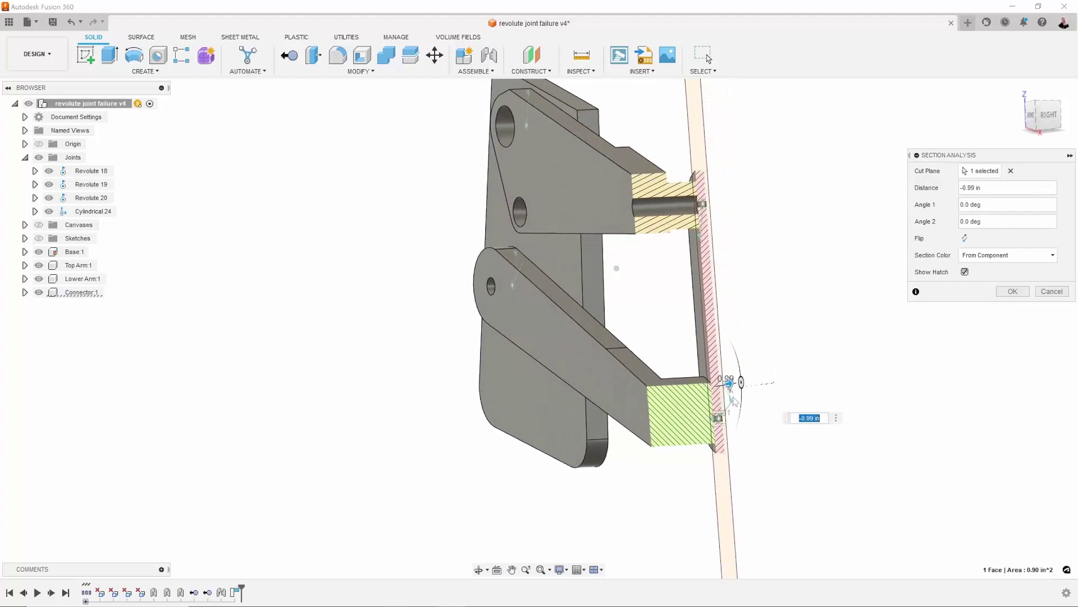
scroll(733, 382, "up", 2)
scroll(741, 376, "up", 2)
scroll(749, 369, "up", 2)
scroll(747, 359, "up", 2)
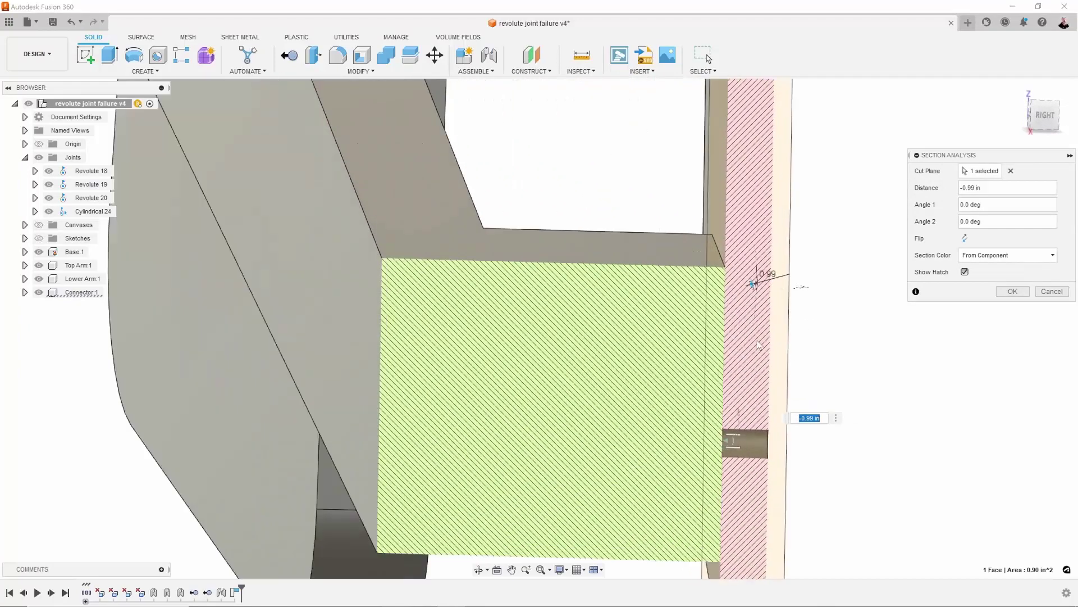
scroll(742, 343, "up", 2)
scroll(736, 323, "up", 2)
scroll(729, 302, "up", 2)
scroll(728, 303, "up", 2)
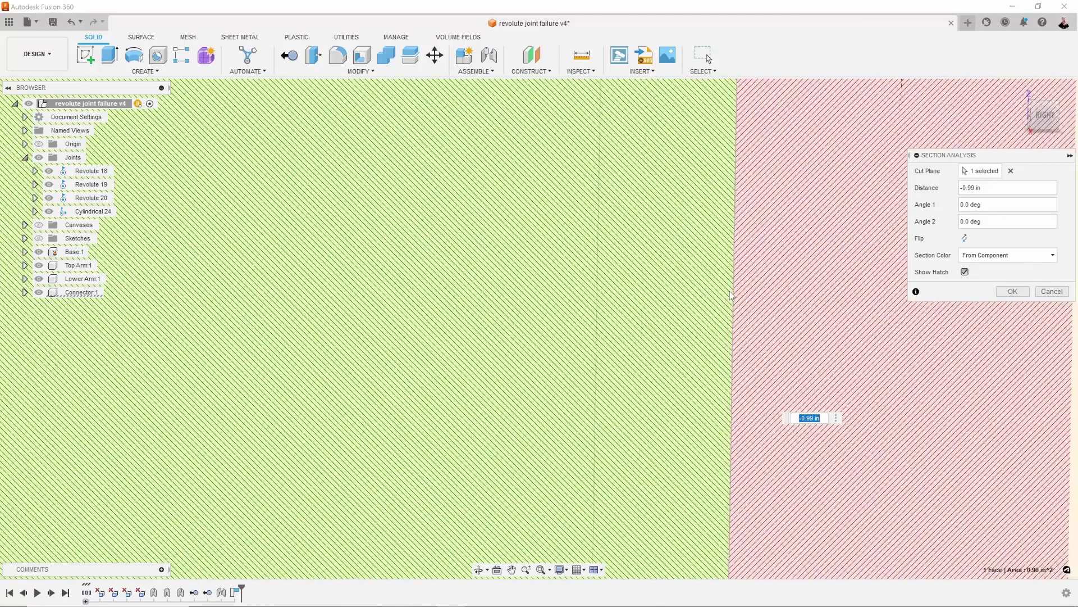
scroll(740, 292, "up", 2)
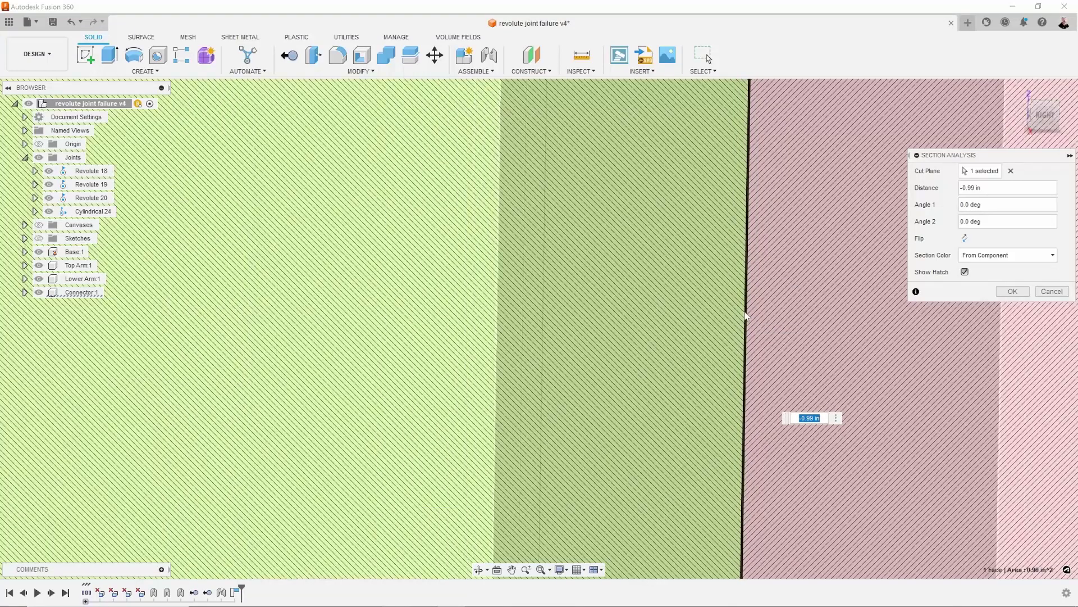
scroll(746, 315, "down", 2)
scroll(741, 281, "down", 2)
scroll(725, 236, "down", 2)
scroll(697, 186, "down", 2)
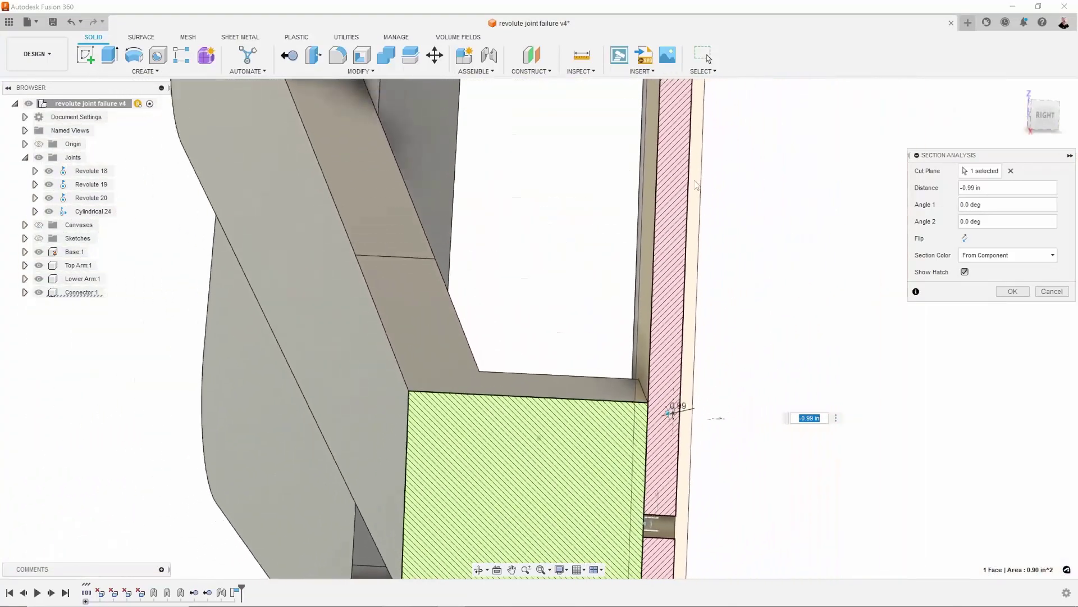
scroll(696, 185, "down", 2)
scroll(680, 186, "down", 2)
scroll(657, 187, "down", 2)
scroll(640, 189, "down", 1)
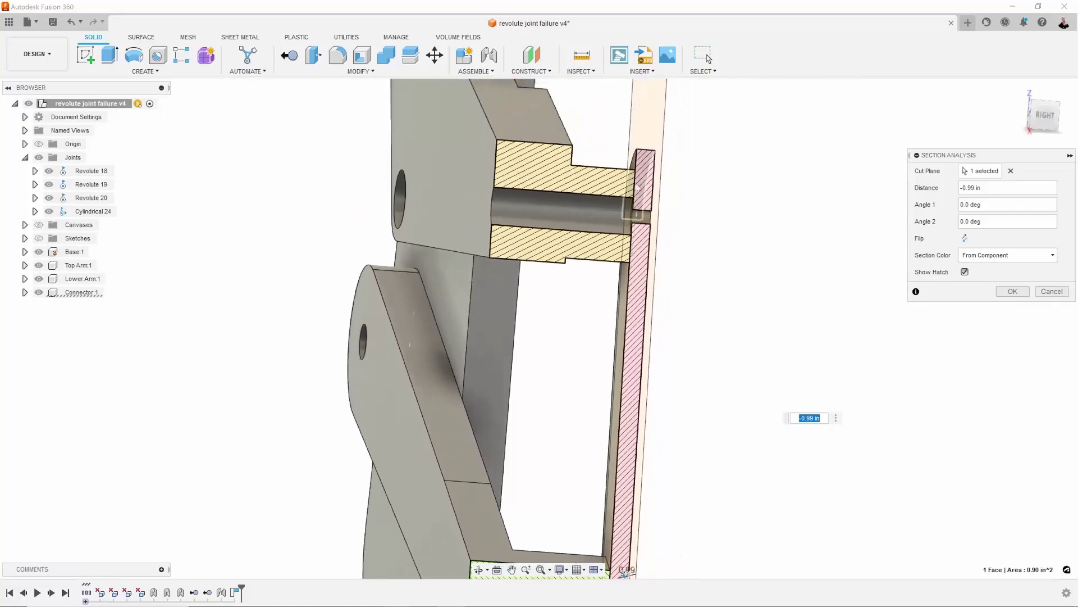
left_click(709, 57)
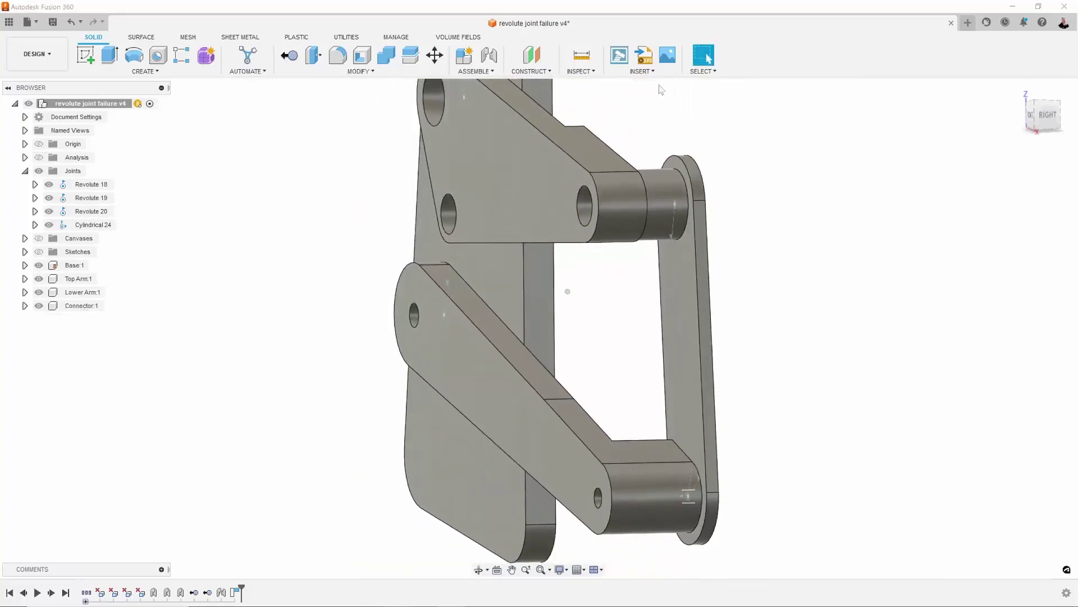
Step: Measure from the connector face to the lower pin's end face, reading a 0.001 in gap
left_click(583, 62)
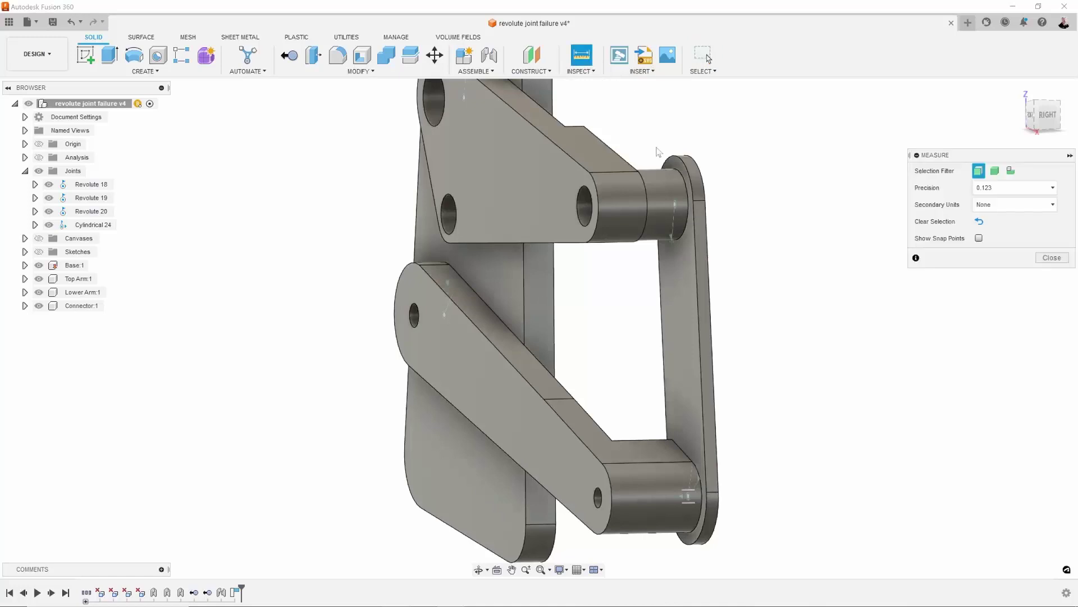
left_click(681, 392)
middle_click_drag(682, 392, 679, 413, "shift")
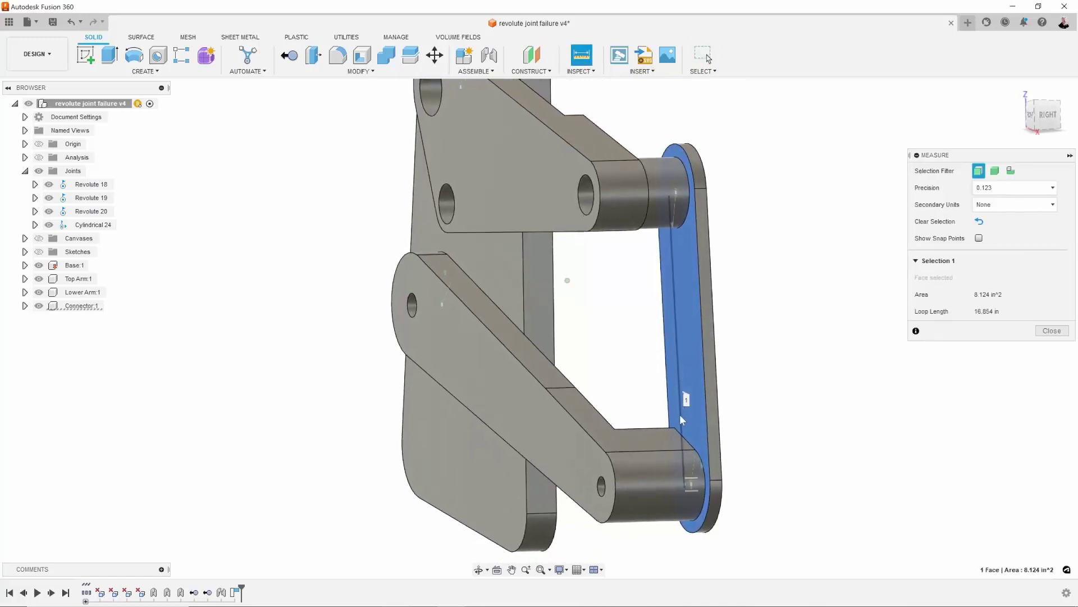
left_click(683, 460)
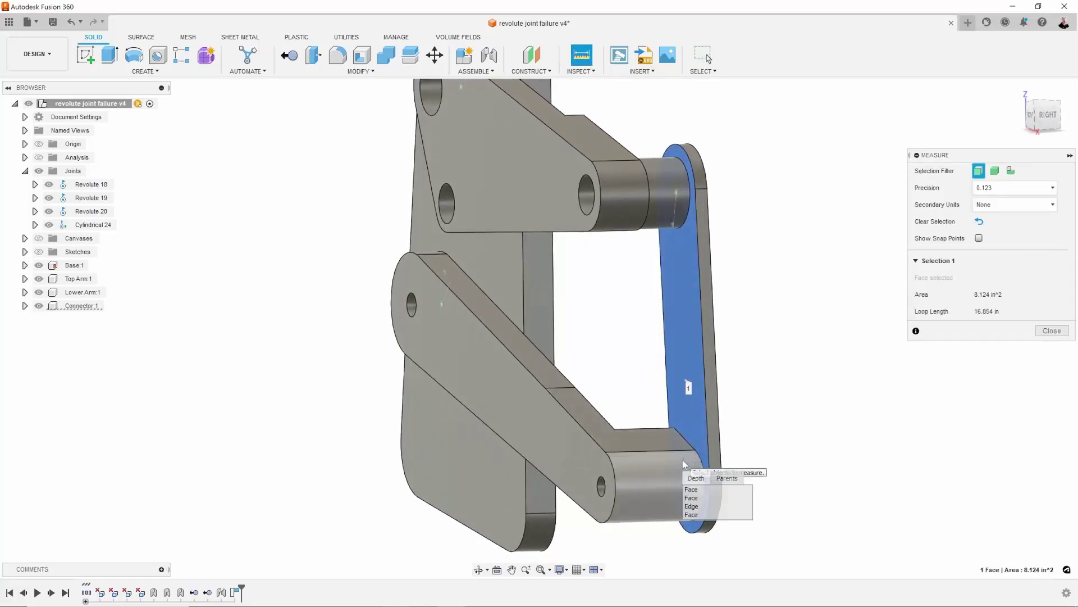
left_click(698, 498)
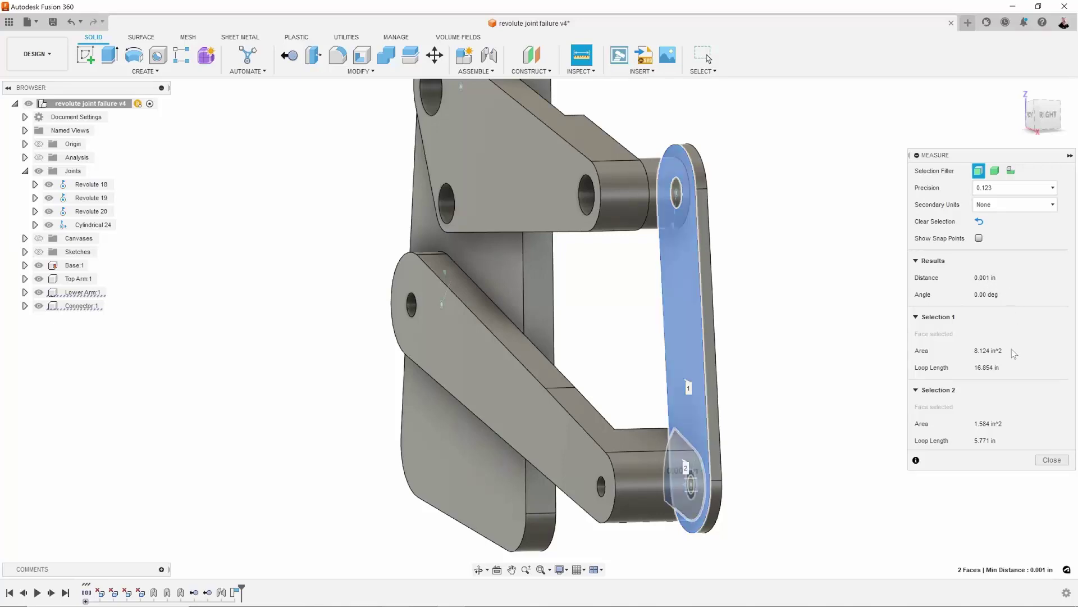
left_click(1039, 462)
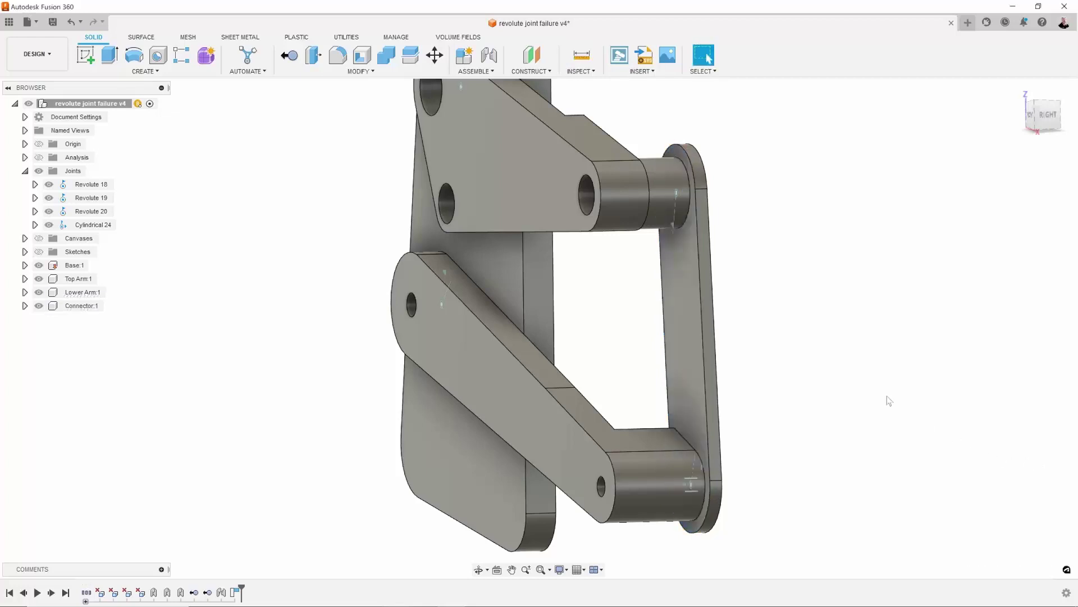
middle_click_drag(886, 400, 623, 195, "shift")
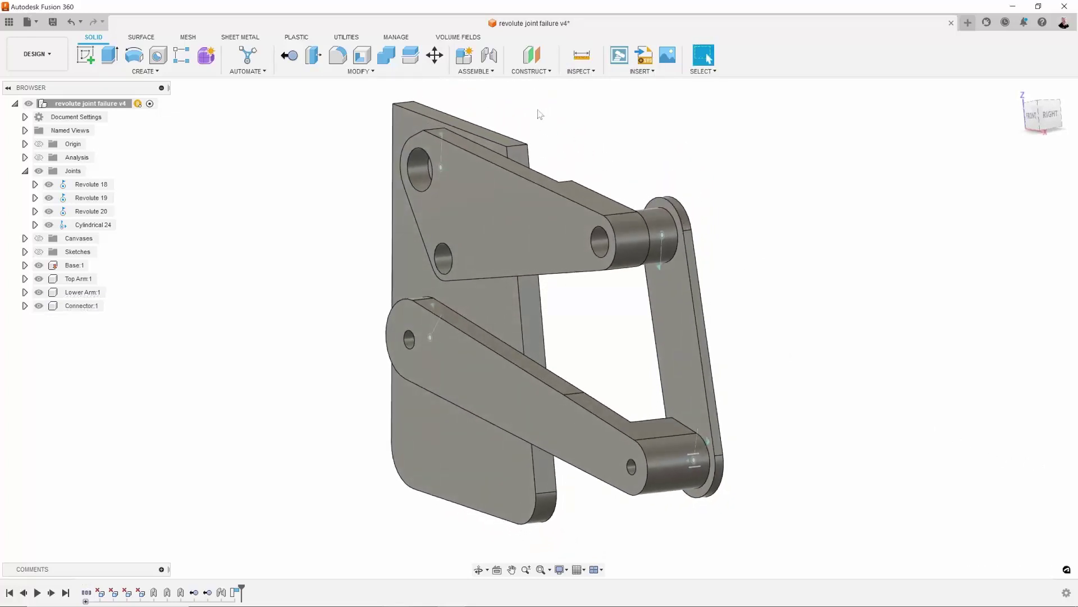